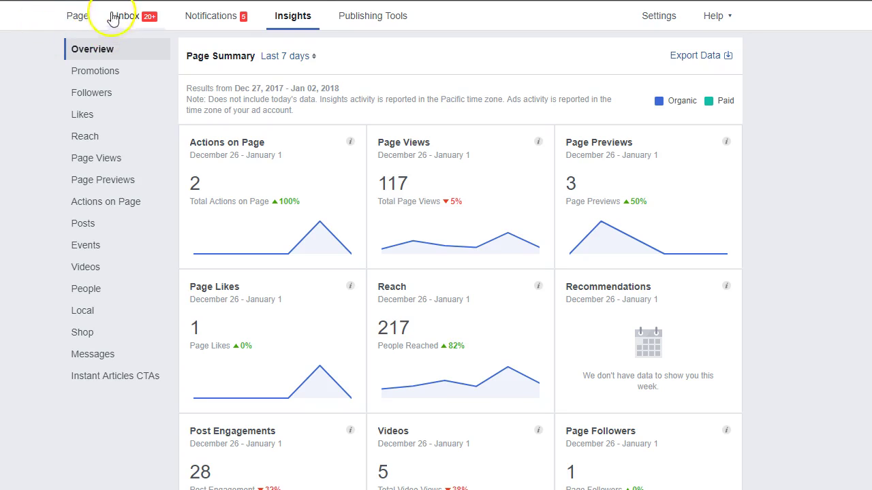
# - Open the Facebook page's Insights and bring up the Posts statistics
pyautogui.click(82, 19)
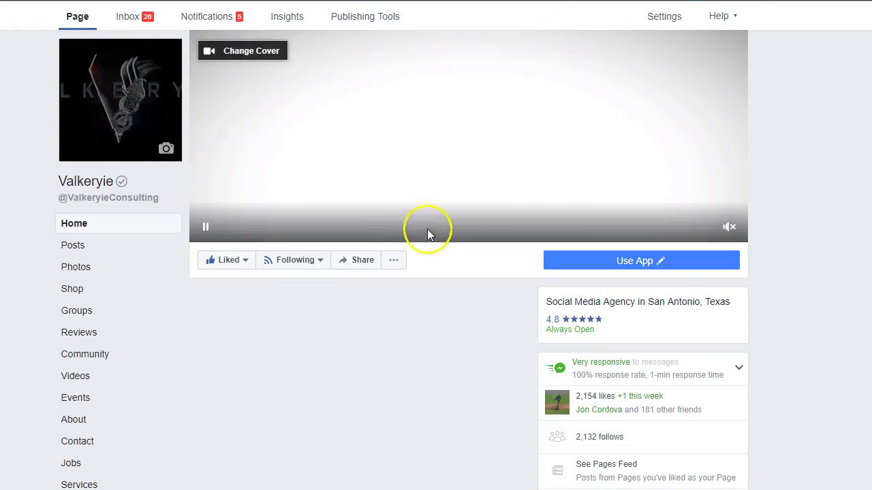
pyautogui.click(286, 18)
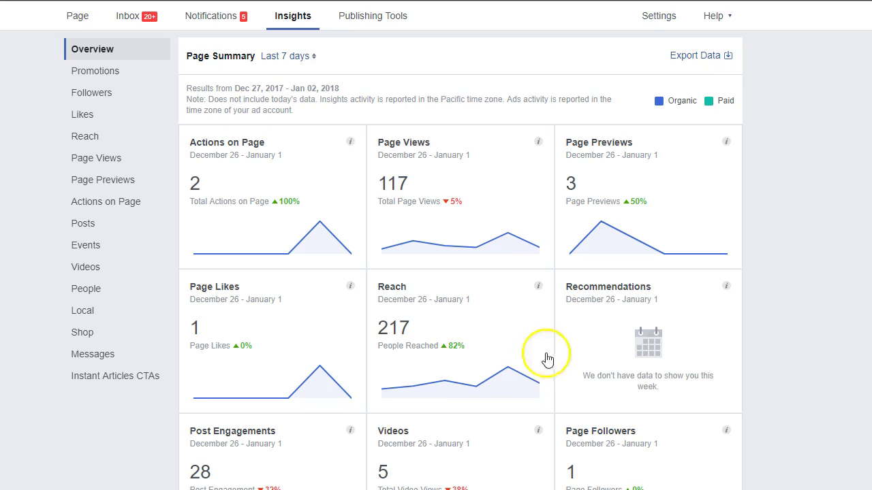
pyautogui.click(92, 223)
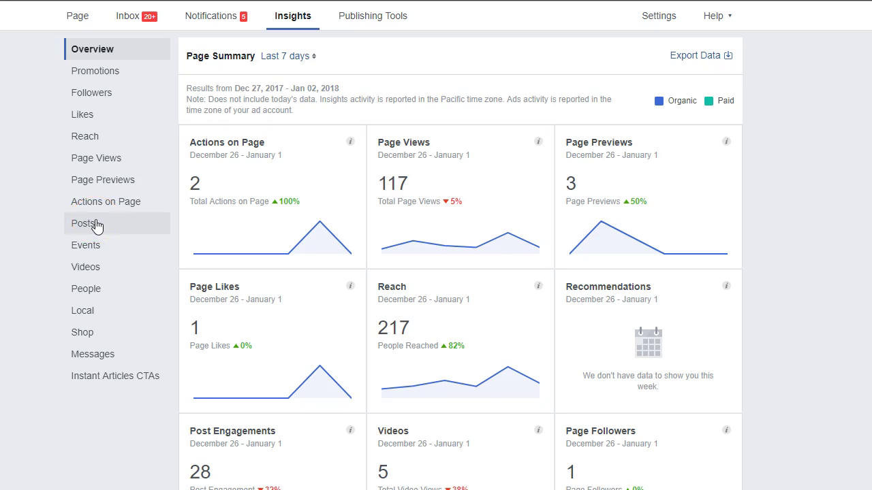
pyautogui.click(303, 20)
pyautogui.click(96, 230)
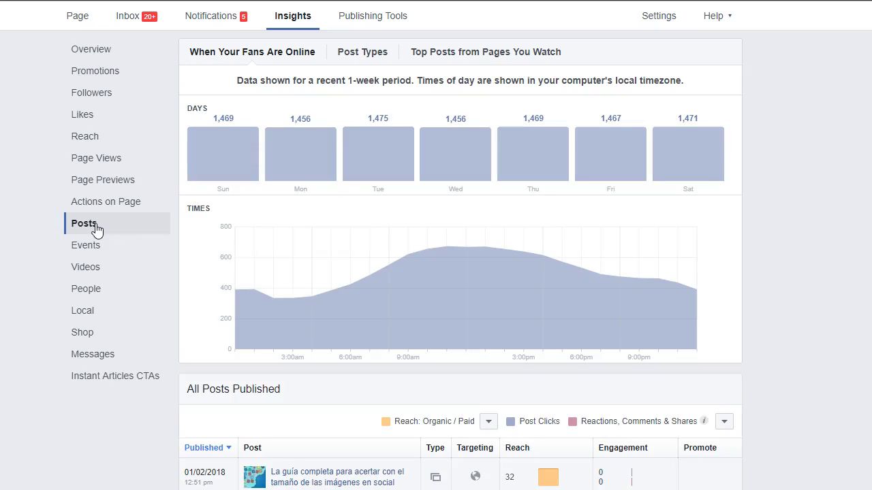
# - Review the reach and engagement of the entries under All Posts Published
pyautogui.scroll(-3, 404, 286)
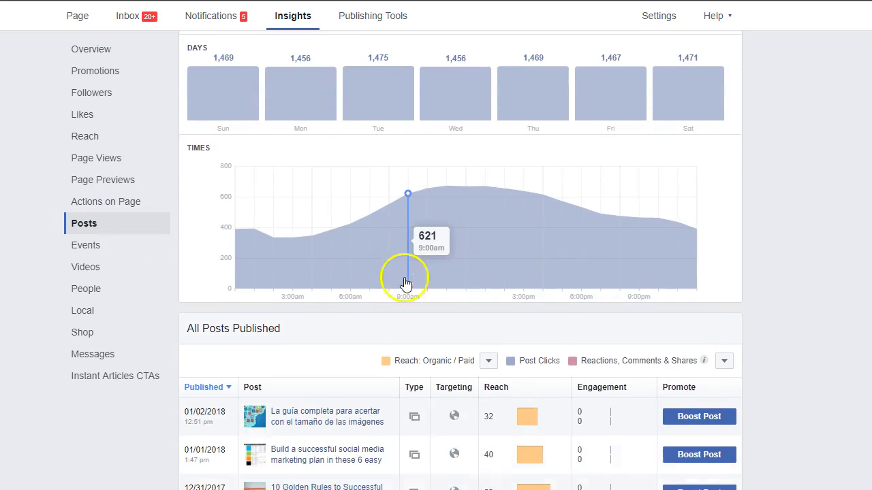
pyautogui.scroll(-2, 404, 281)
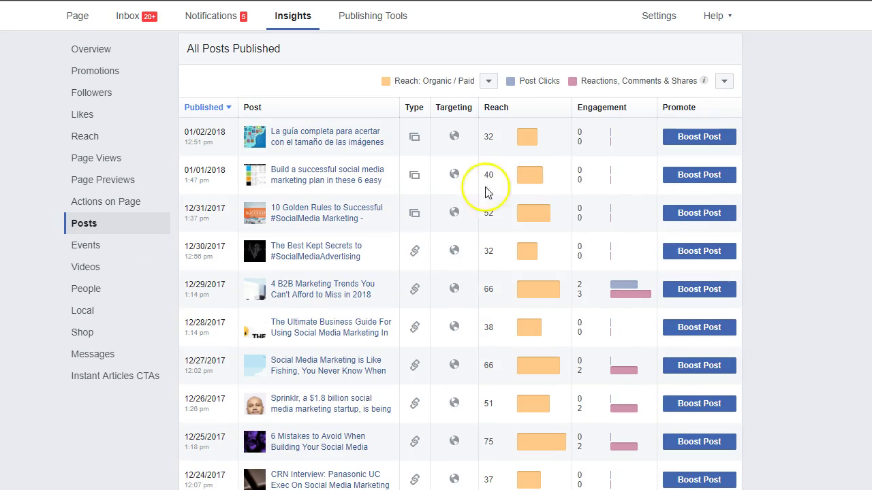
pyautogui.scroll(-2, 361, 340)
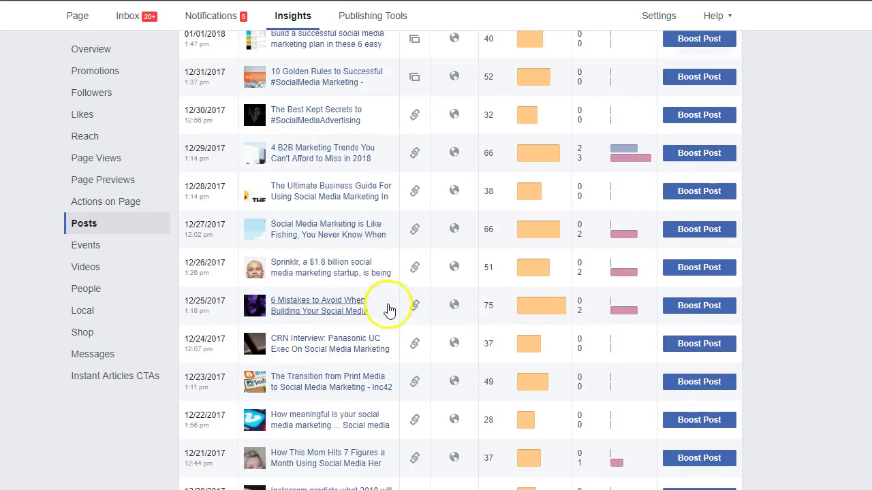
pyautogui.scroll(1, 525, 312)
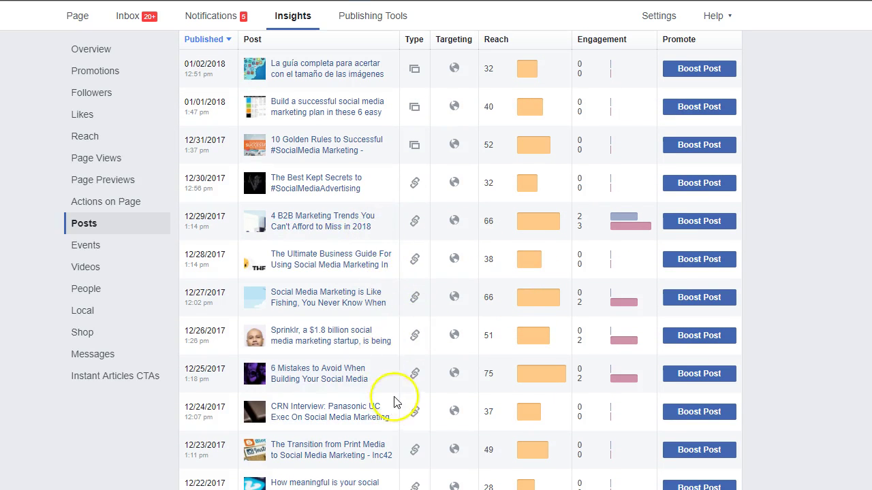
pyautogui.scroll(-2, 393, 399)
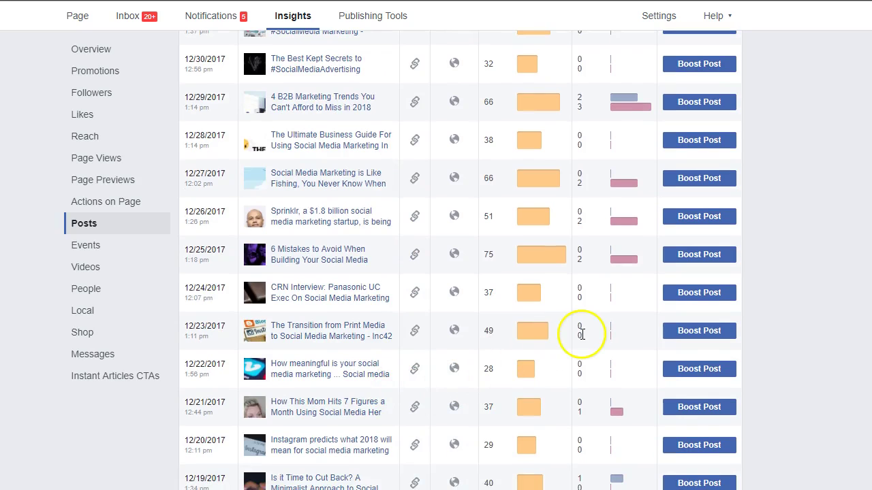
pyautogui.scroll(2, 582, 334)
pyautogui.moveTo(540, 319)
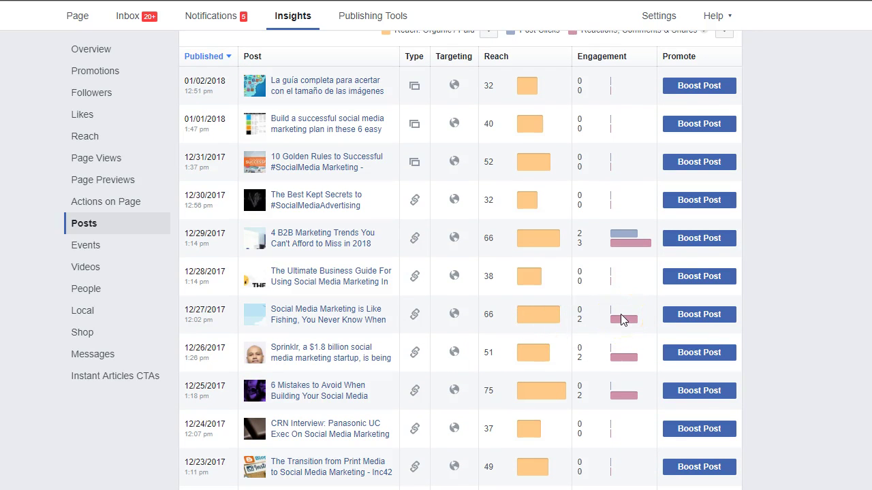
pyautogui.scroll(6, 620, 314)
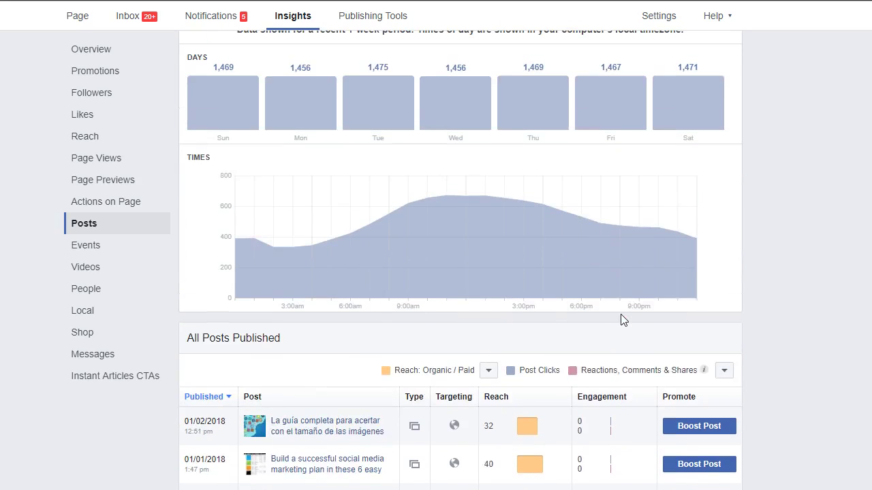
# - Inspect the 11:00am point in the fans-online chart, then compare the hourly curves of individual days from Sunday to Saturday
pyautogui.moveTo(622, 321)
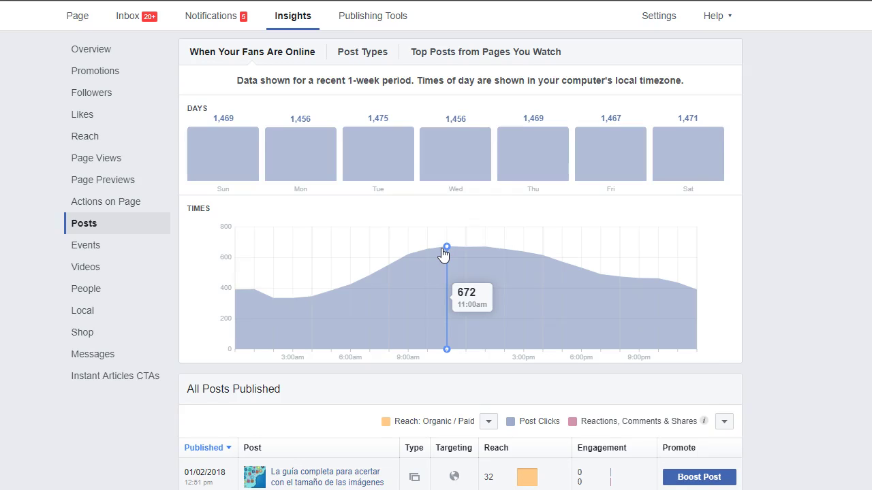
pyautogui.click(443, 254)
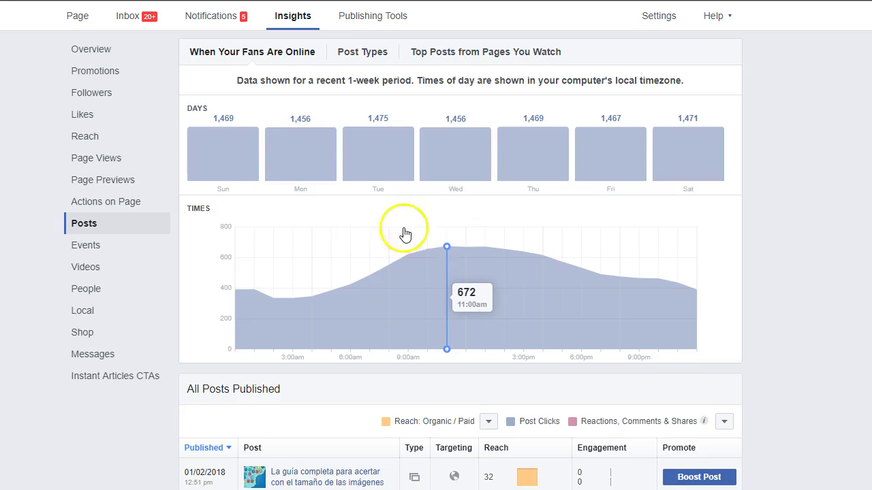
pyautogui.click(221, 162)
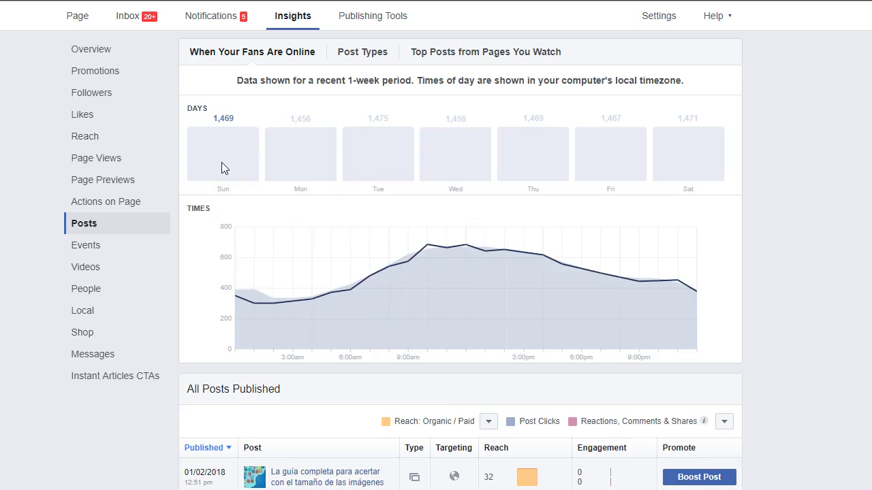
pyautogui.click(333, 167)
pyautogui.click(368, 160)
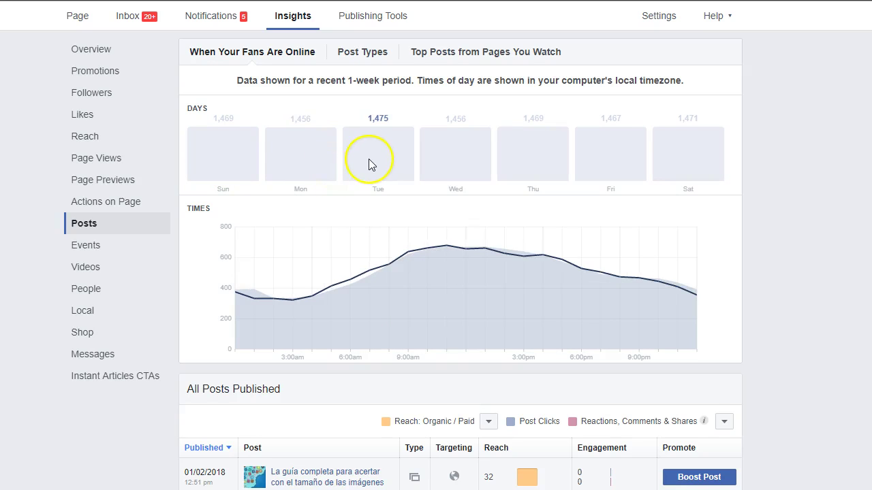
pyautogui.click(486, 163)
pyautogui.click(537, 165)
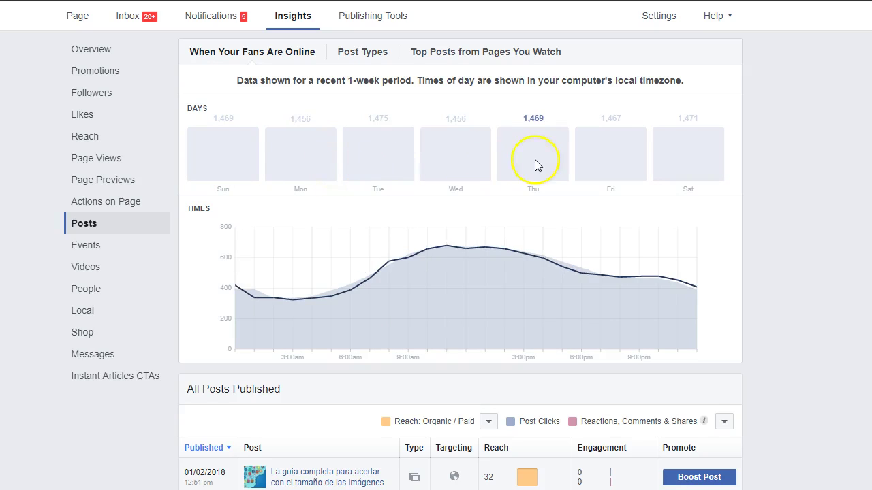
pyautogui.click(603, 158)
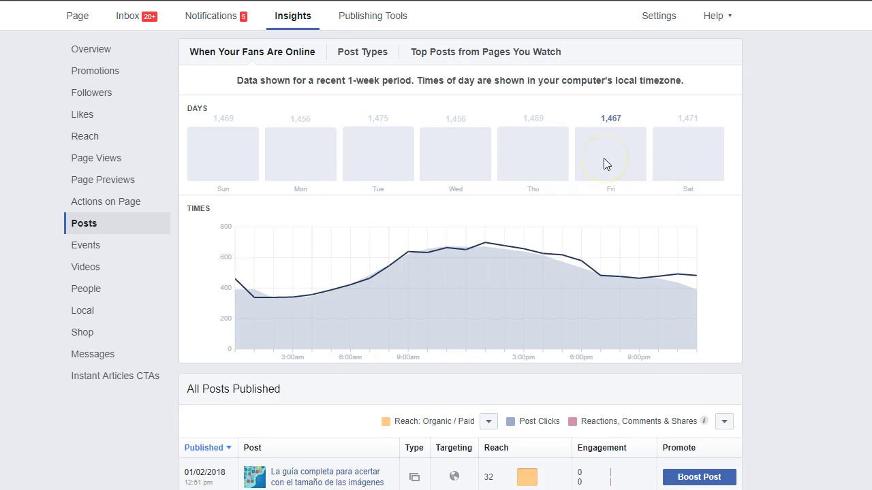
pyautogui.click(669, 162)
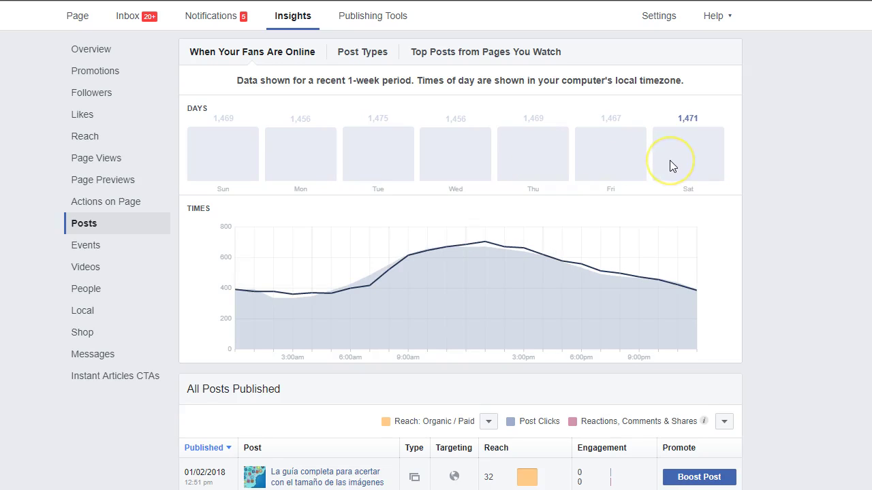
# - Examine the all-week hourly chart for the number of fans online between 11:00am and 1:00pm
pyautogui.moveTo(493, 255)
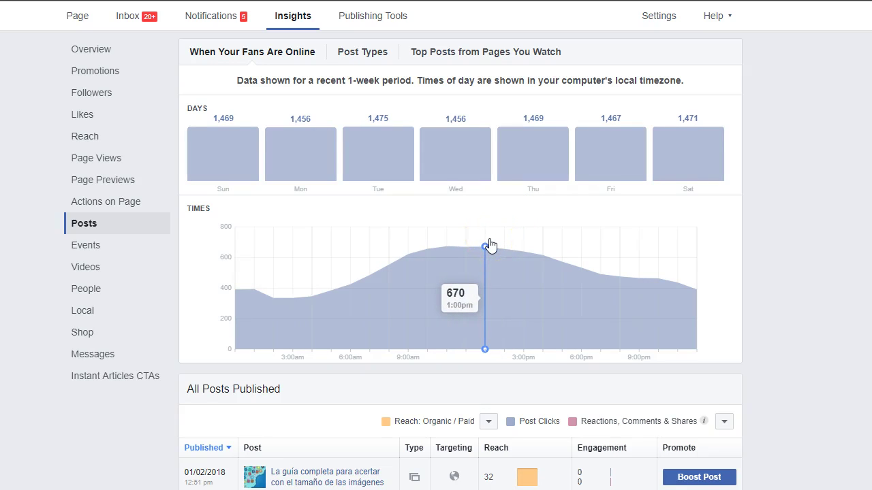
pyautogui.click(449, 247)
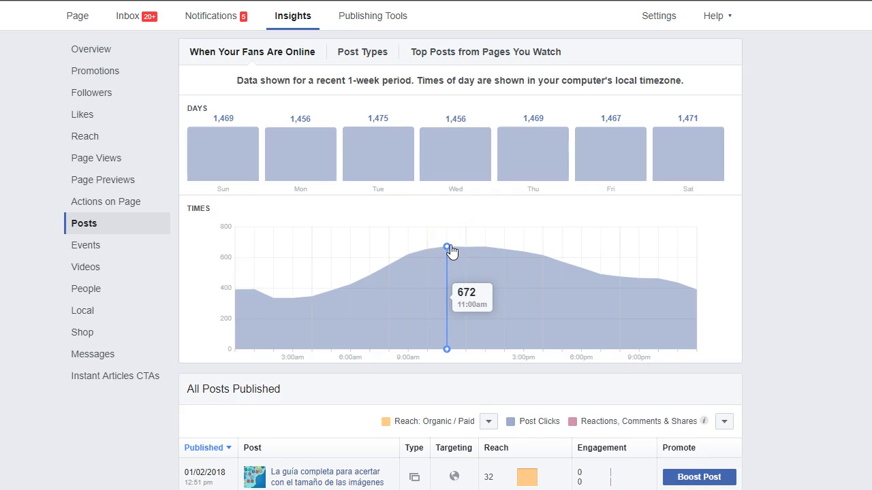
pyautogui.click(479, 248)
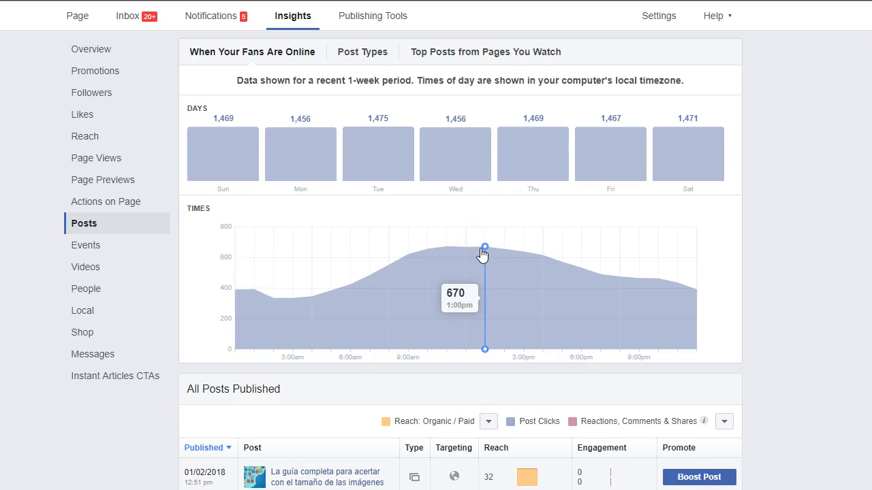
pyautogui.click(465, 252)
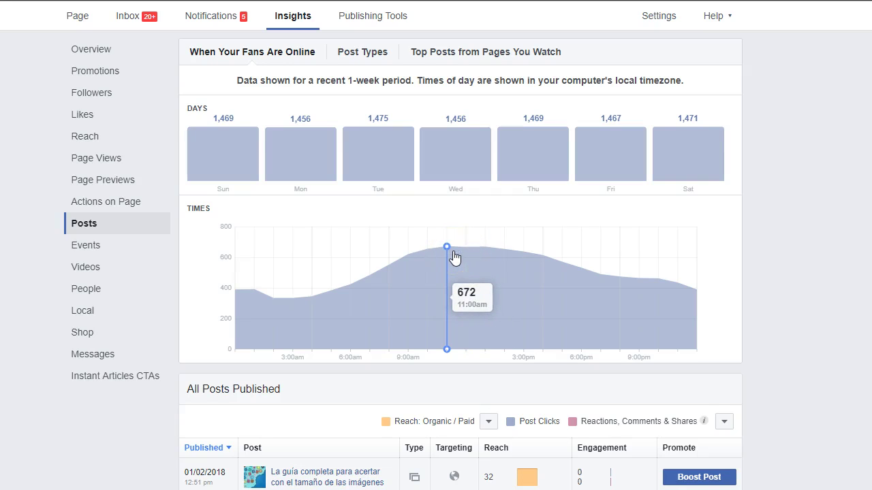
pyautogui.moveTo(455, 257)
pyautogui.mouseDown()
pyautogui.moveTo(498, 249)
pyautogui.moveTo(435, 247)
pyautogui.moveTo(485, 247)
pyautogui.moveTo(471, 248)
pyautogui.moveTo(476, 193)
pyautogui.moveTo(386, 267)
pyautogui.moveTo(489, 254)
pyautogui.moveTo(463, 249)
pyautogui.mouseUp()
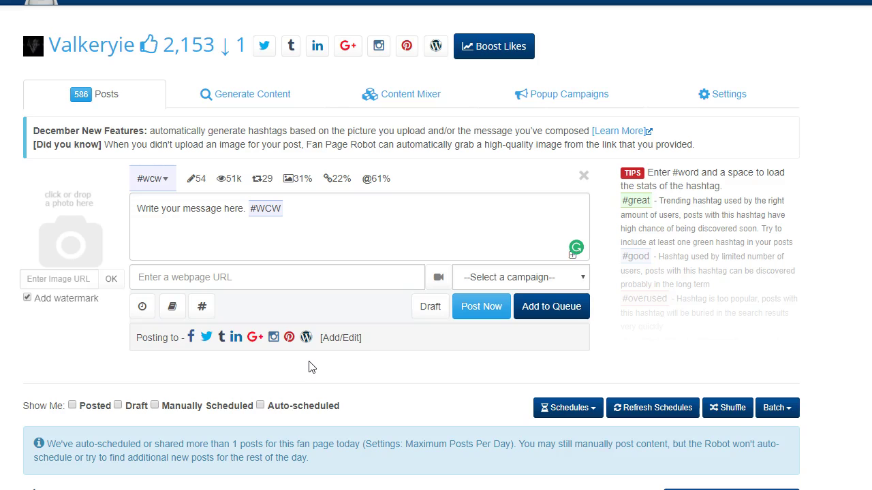
# - In Fan Page Robot's settings, change the AutoSchedule time range to 11:00 AM - 1:00 PM and save it
pyautogui.click(724, 92)
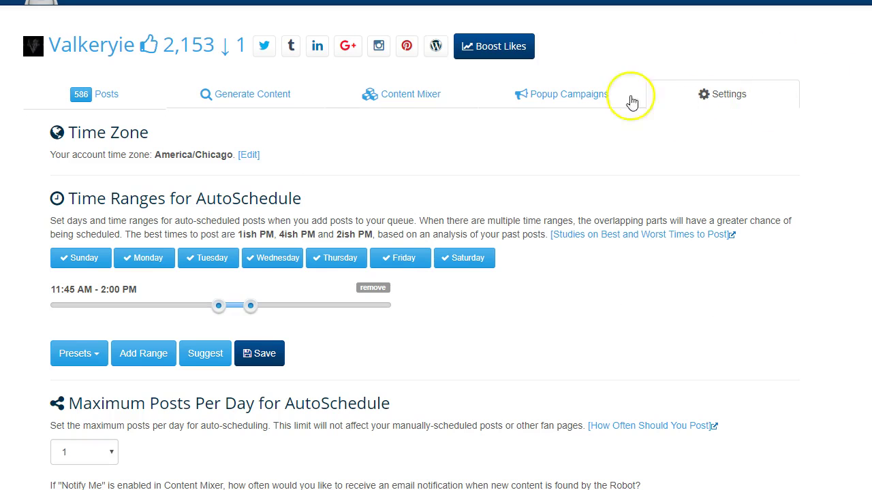
pyautogui.moveTo(219, 306); pyautogui.dragTo(238, 307)
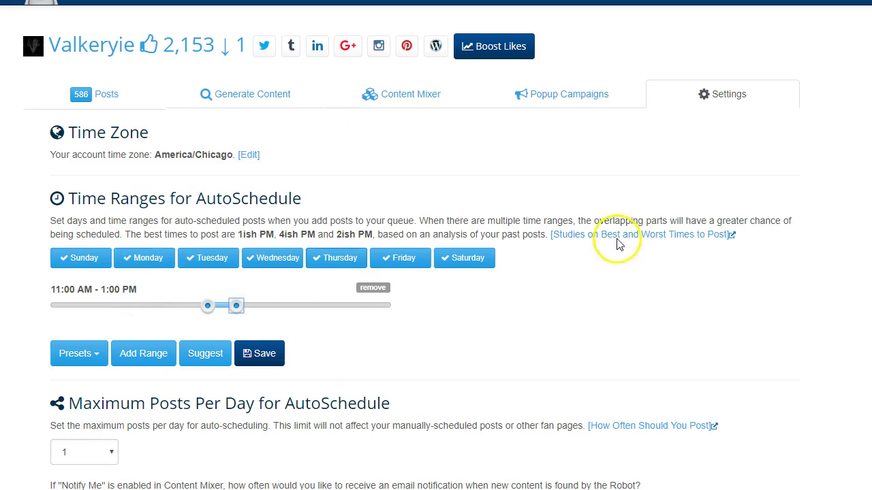
pyautogui.click(266, 360)
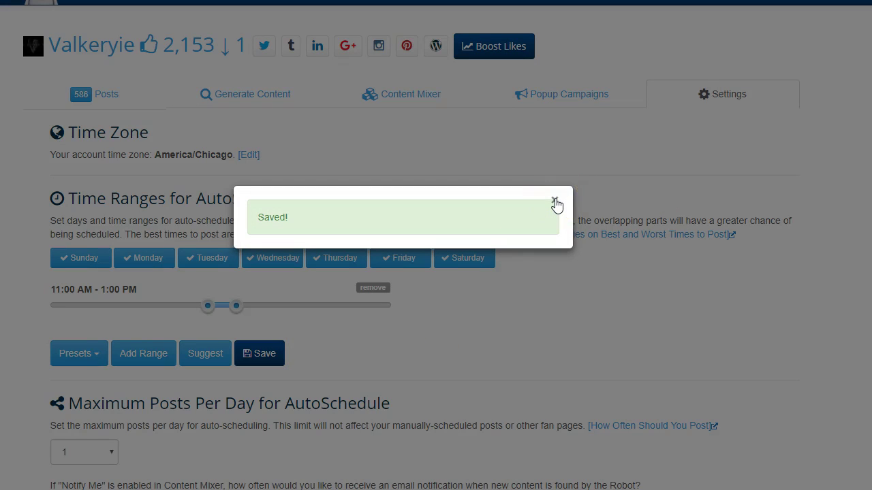
pyautogui.click(555, 203)
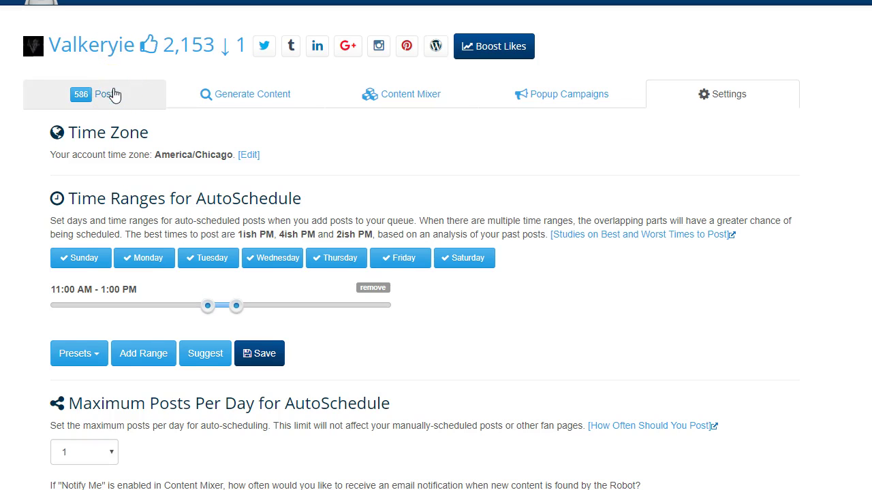
# - Return to the fan page's posts and review the pending post and the message composer
pyautogui.click(109, 95)
pyautogui.scroll(-4, 421, 296)
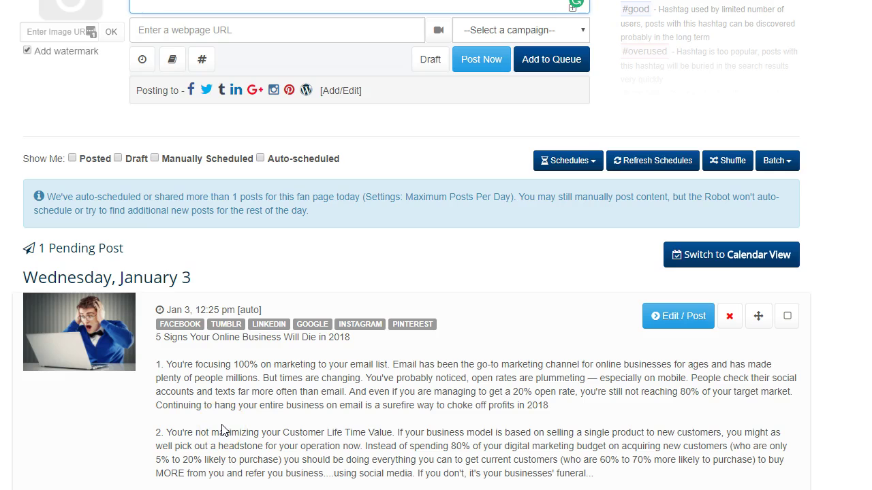
pyautogui.scroll(3, 376, 329)
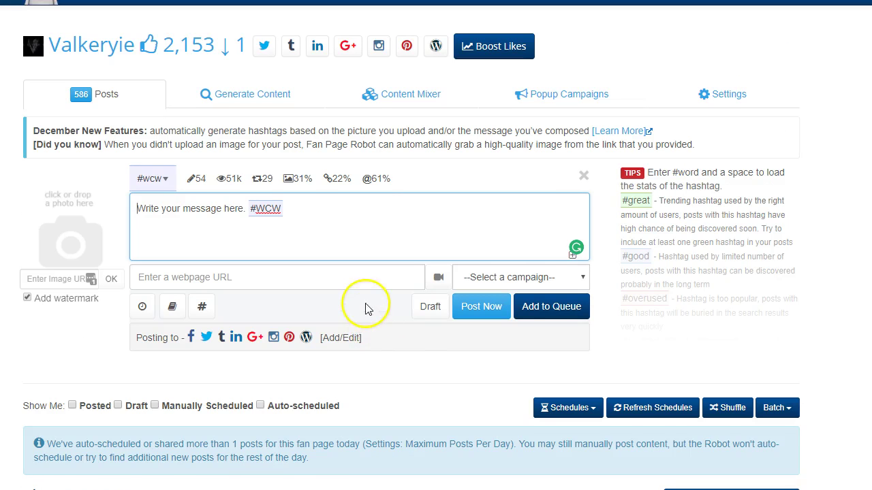
pyautogui.scroll(-1, 365, 308)
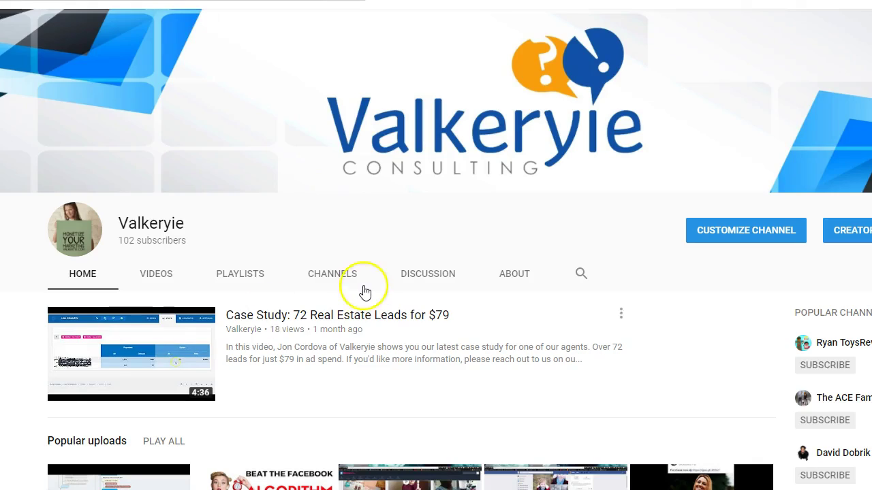
# - On the Valkeryie YouTube channel, open "How to Create a Map to a Successful Online Marketing Campaign" in a new tab and pause it
pyautogui.scroll(-3, 361, 290)
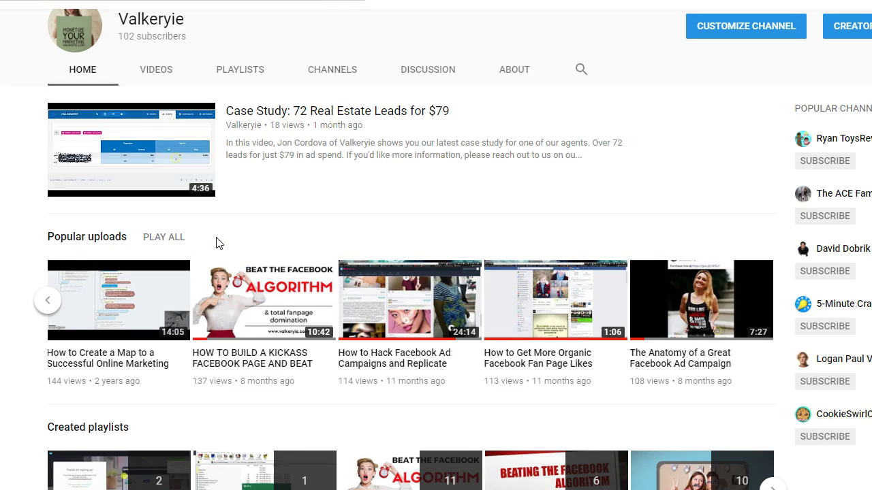
pyautogui.rightClick(116, 358)
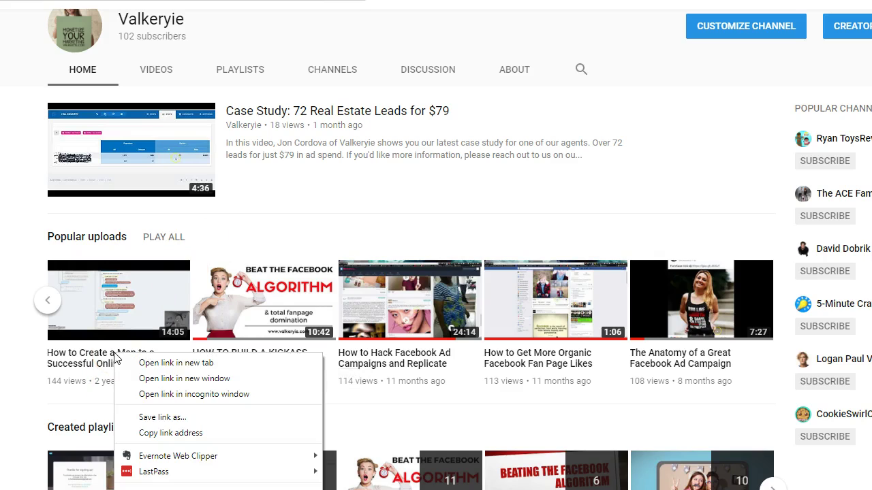
pyautogui.click(152, 363)
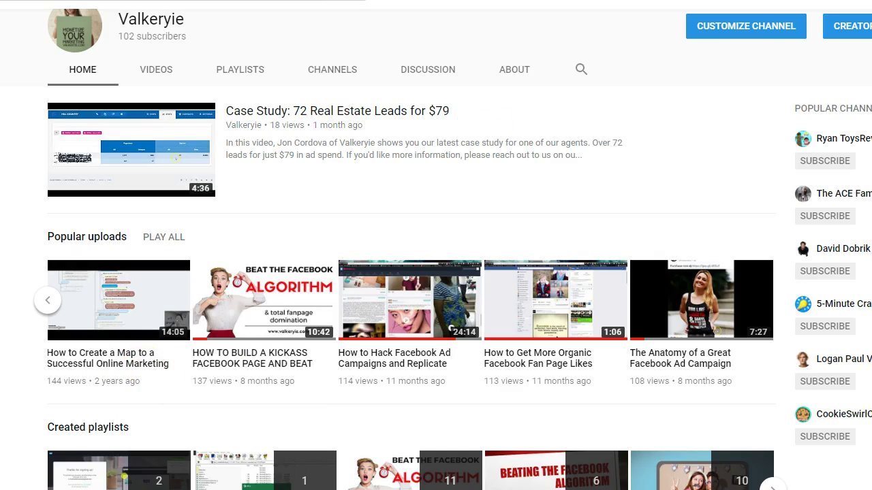
pyautogui.hotkey('ctrl', 'Tab')
pyautogui.click(161, 94)
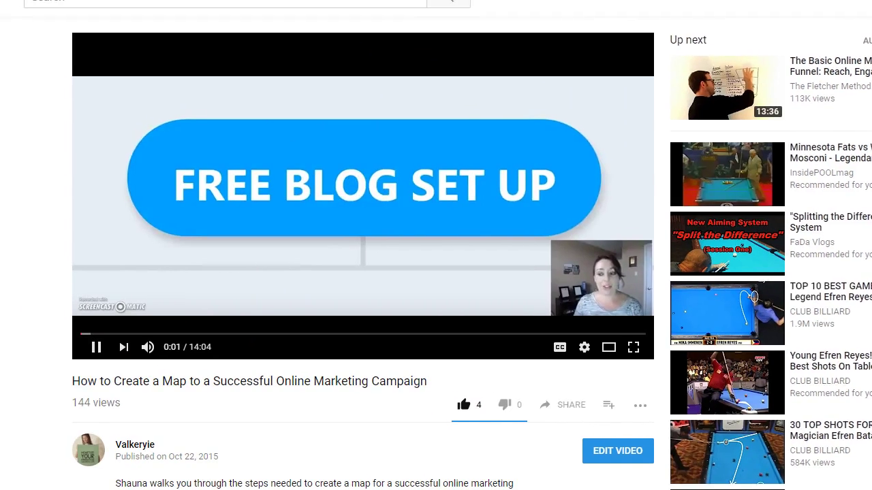
pyautogui.click(97, 347)
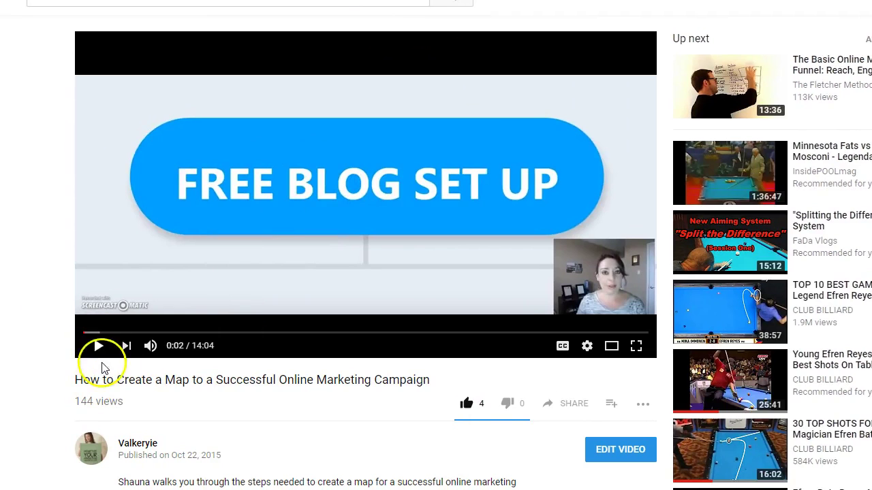
# - Expand the description of the marketing campaign map video and copy the video's share link
pyautogui.scroll(-2, 376, 399)
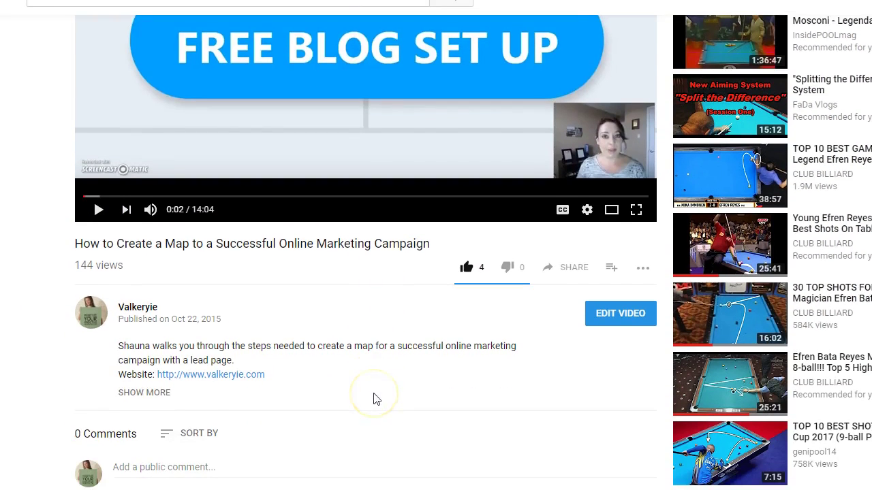
pyautogui.click(167, 393)
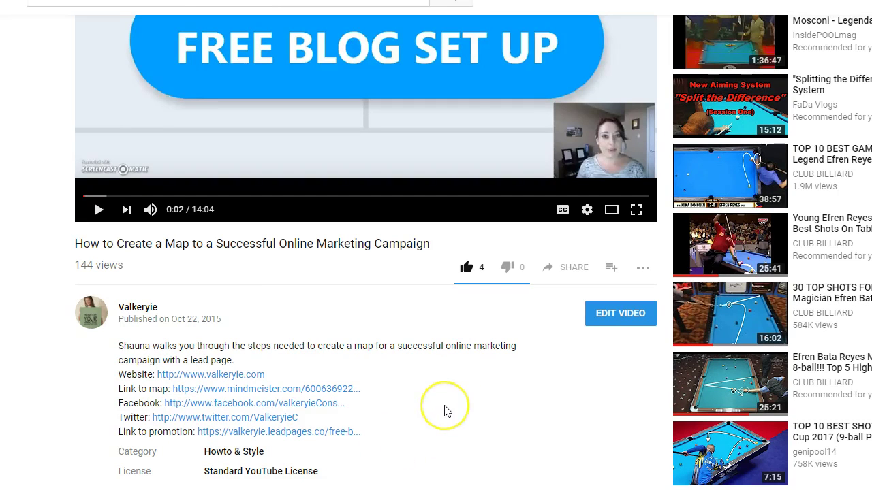
pyautogui.scroll(1, 444, 412)
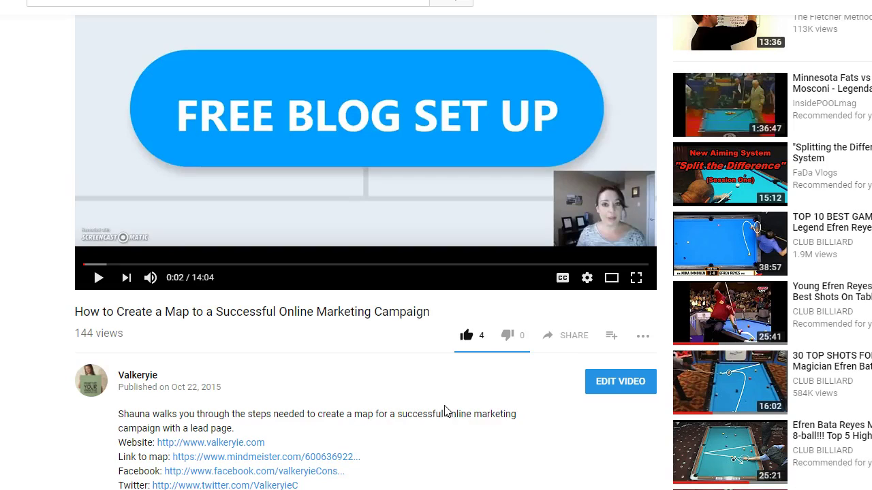
pyautogui.click(567, 341)
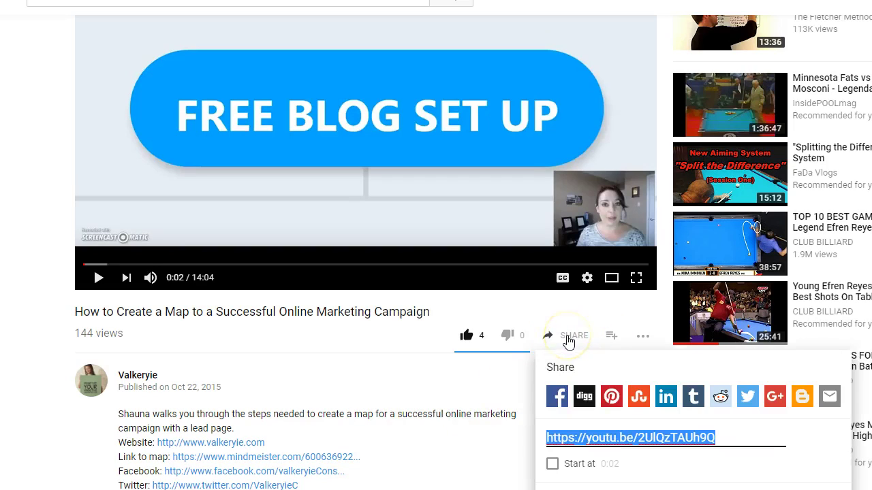
pyautogui.rightClick(593, 432)
pyautogui.click(633, 241)
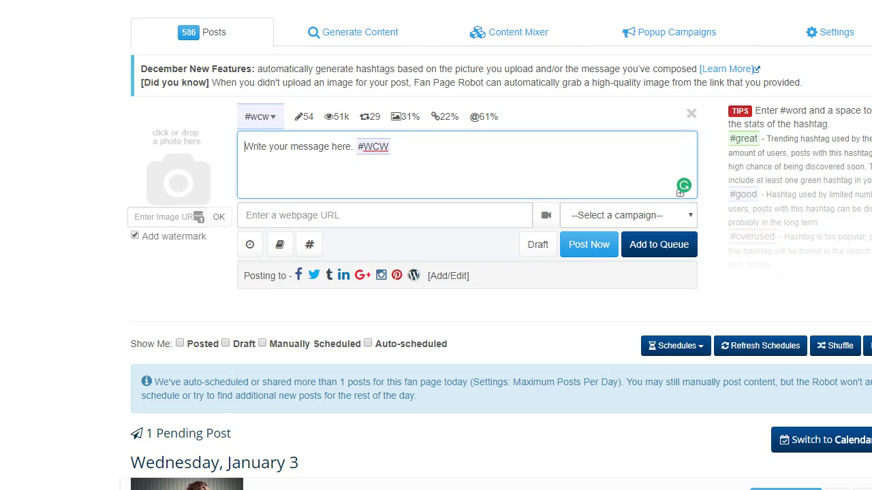
# - In Fan Page Robot's post composer, paste the copied YouTube link as the webpage URL
pyautogui.click(259, 215)
pyautogui.moveTo(306, 243)
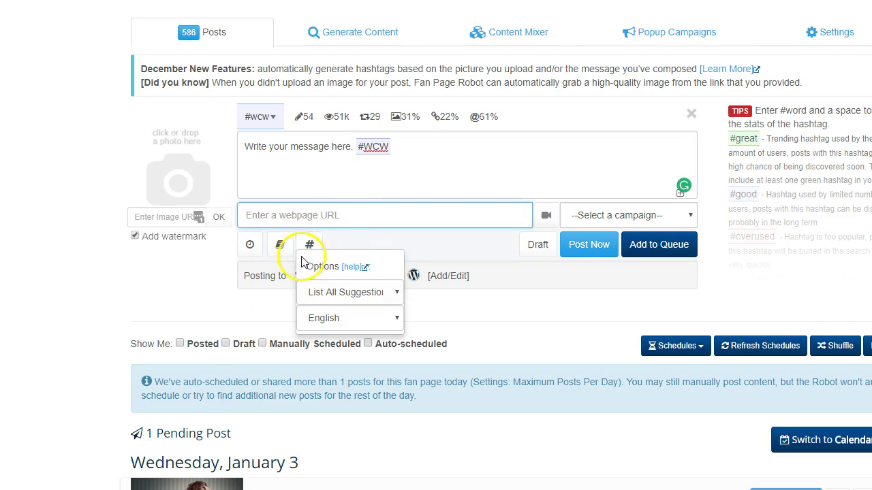
pyautogui.hotkey('ctrl', 'v')
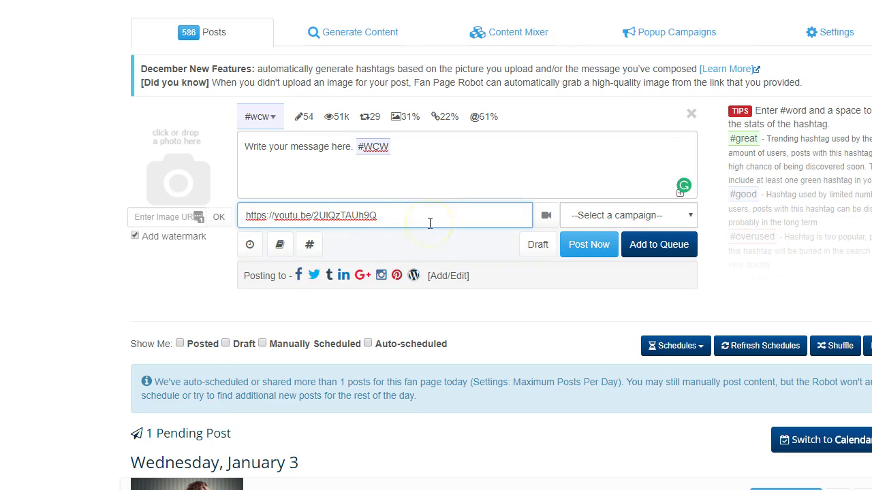
# - Replace the placeholder message and its #WCW hashtag with "How to create a map for a successful blog....."
pyautogui.click(311, 165)
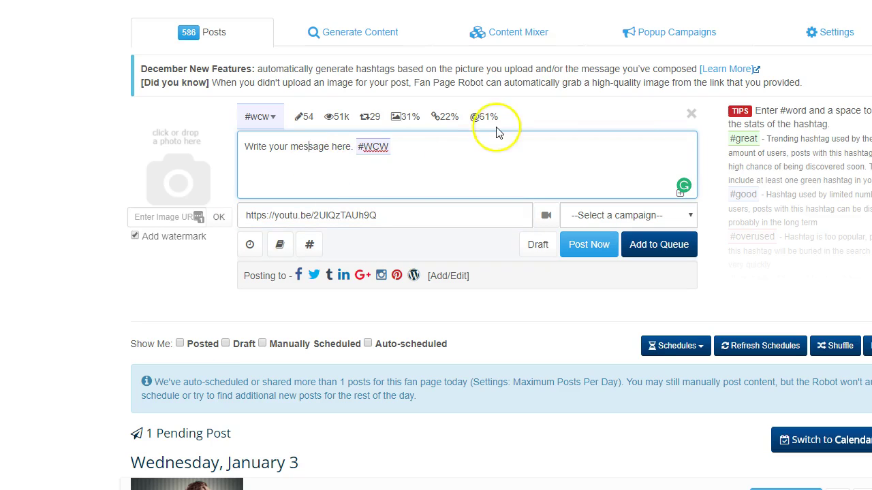
pyautogui.hotkey('ctrl', 'a')
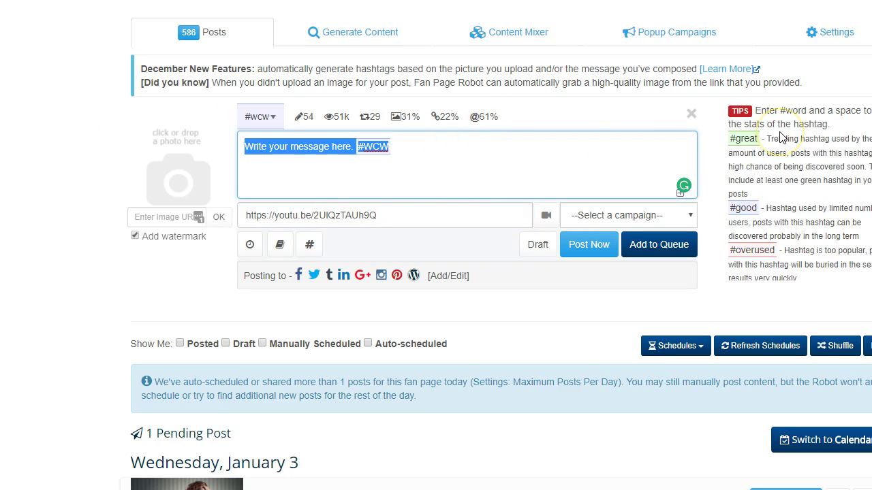
pyautogui.press('BackSpace')
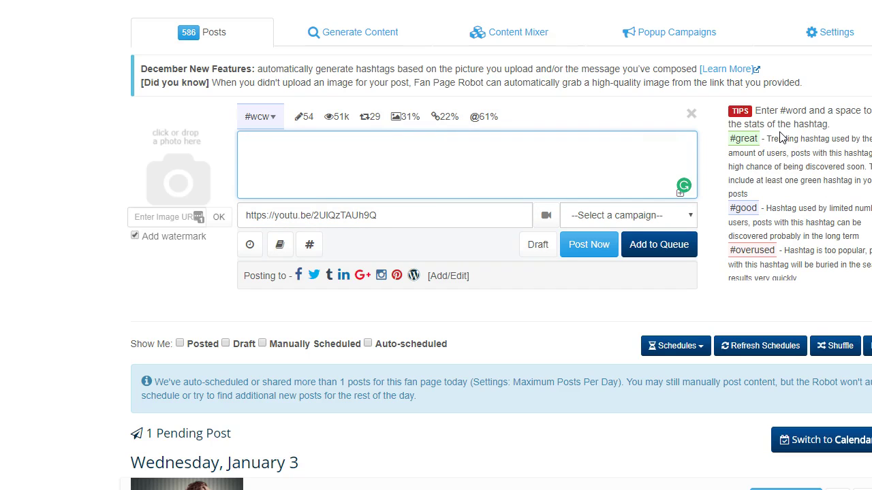
pyautogui.write('How t')
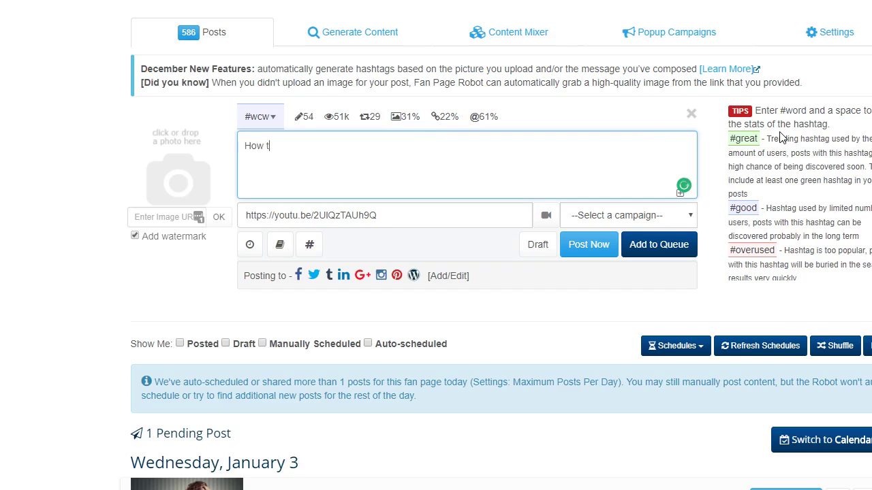
pyautogui.write('o create a')
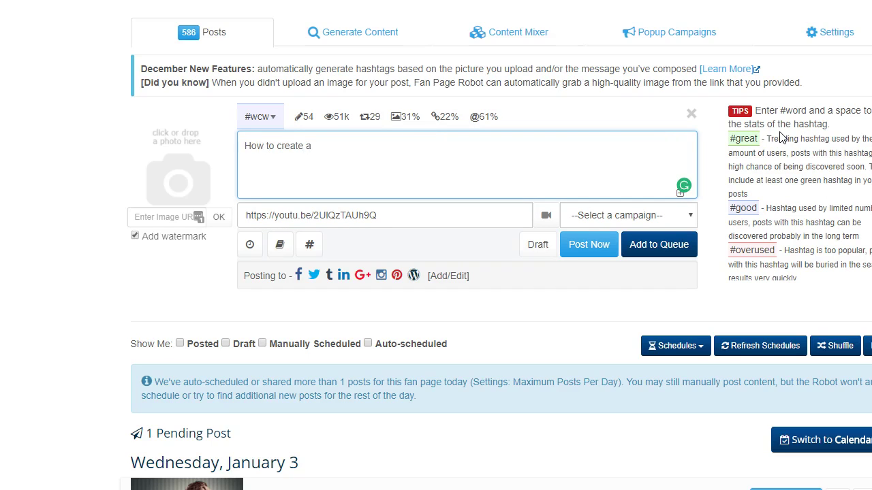
pyautogui.write(' map for a succ')
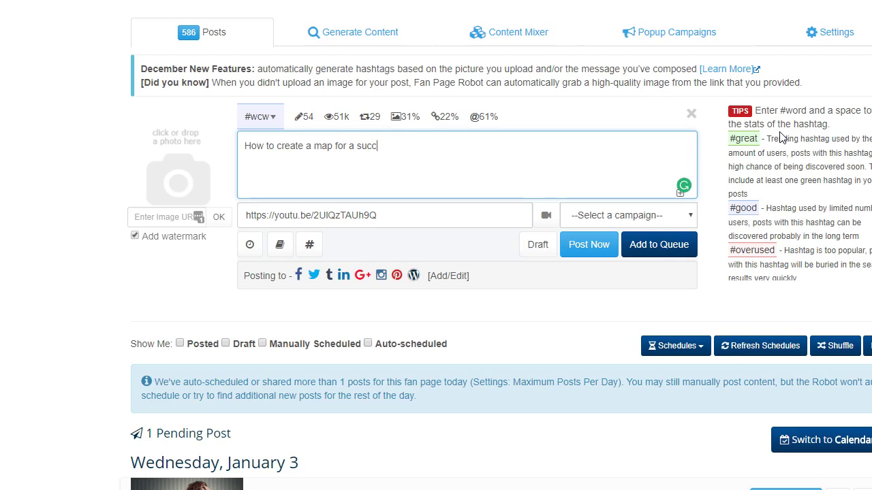
pyautogui.write('essful blog.....')
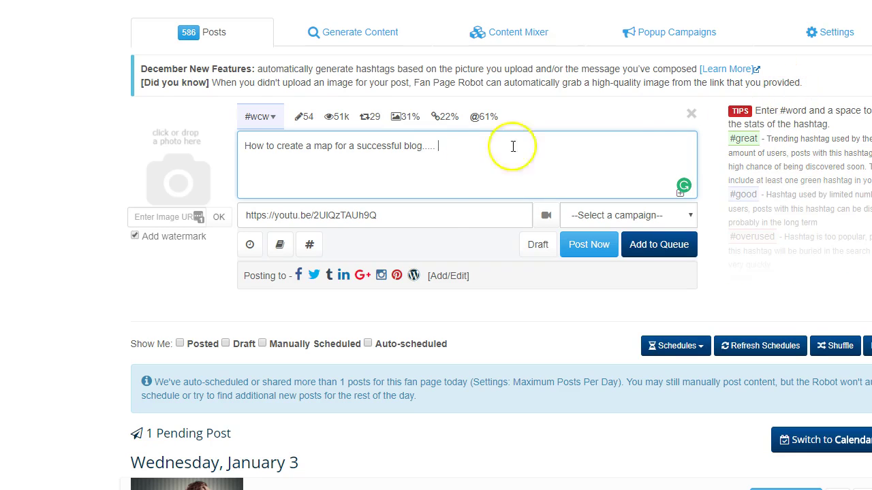
# - Remove LinkedIn, Instagram, Pinterest and Wordpress from the post's destinations and save the selection as default
pyautogui.click(447, 276)
pyautogui.scroll(-3, 287, 373)
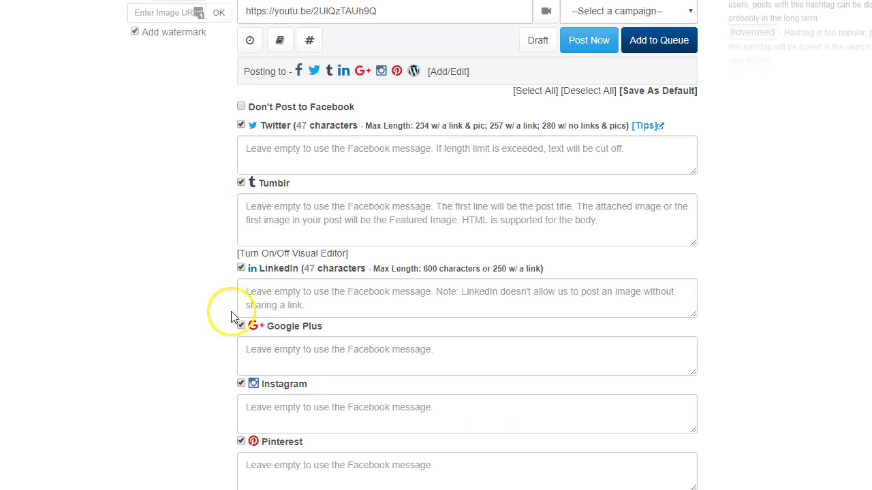
pyautogui.click(241, 268)
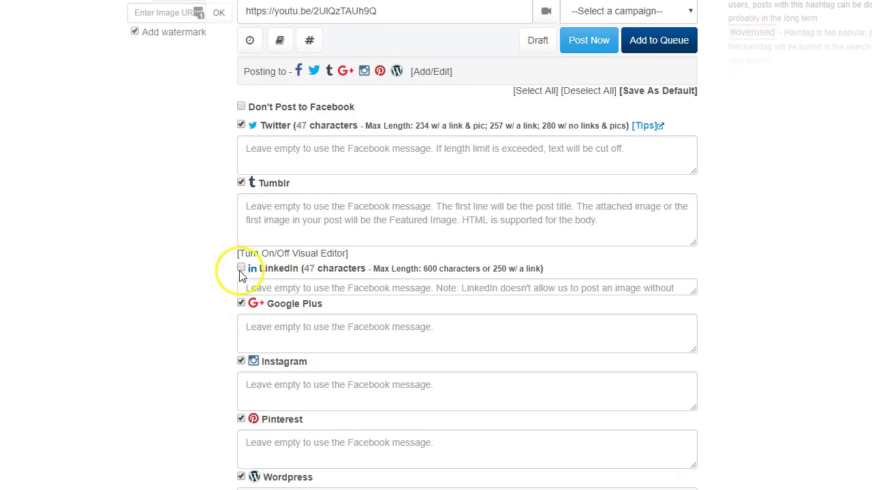
pyautogui.scroll(-1, 184, 315)
pyautogui.click(241, 276)
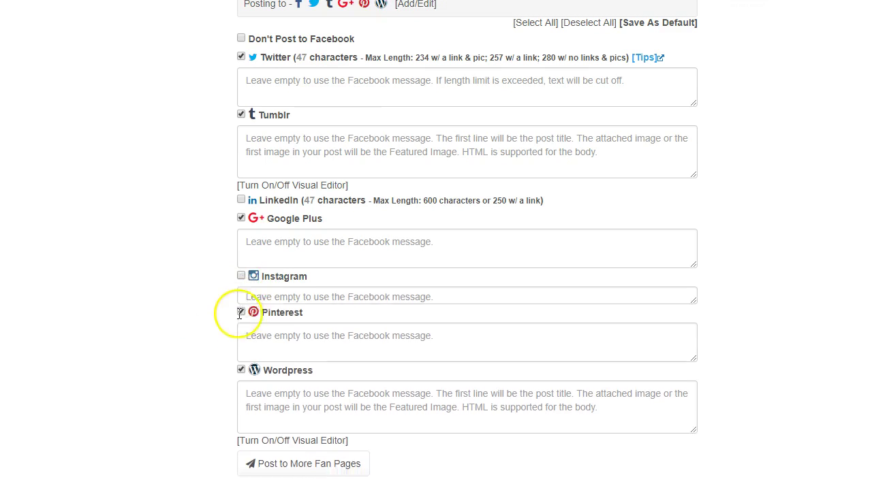
pyautogui.click(241, 296)
pyautogui.click(240, 312)
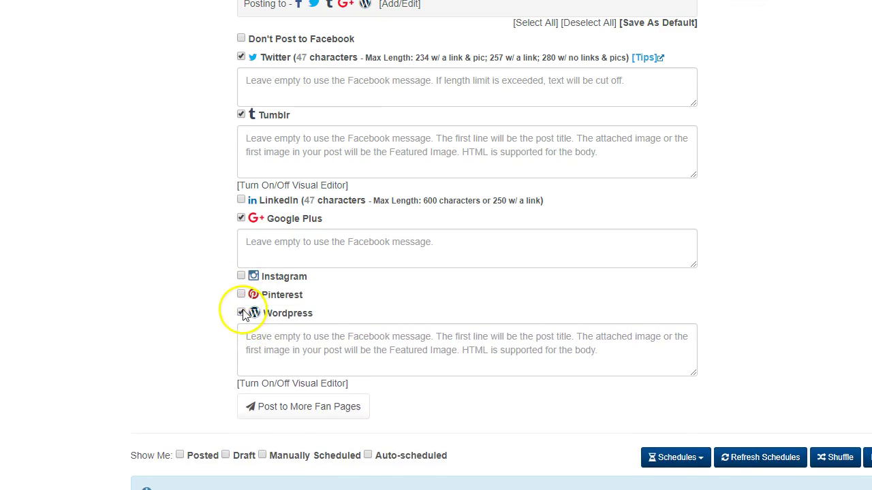
pyautogui.scroll(1, 138, 325)
pyautogui.scroll(2, 136, 324)
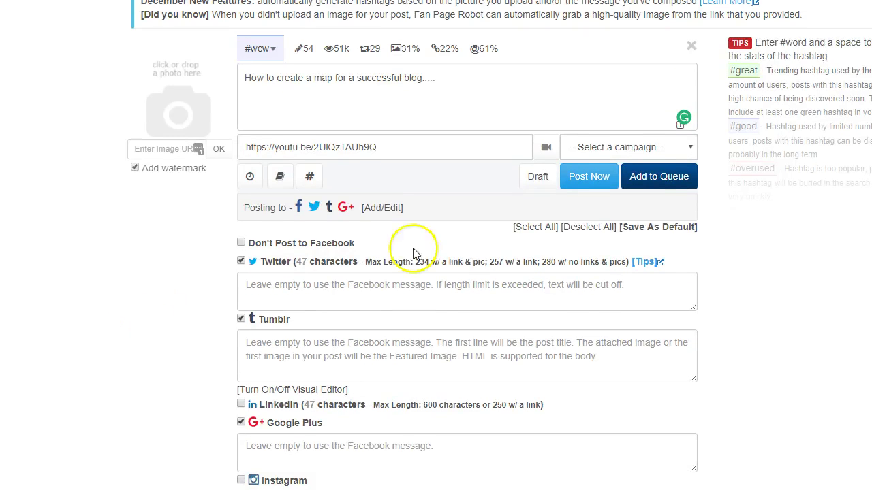
pyautogui.click(634, 229)
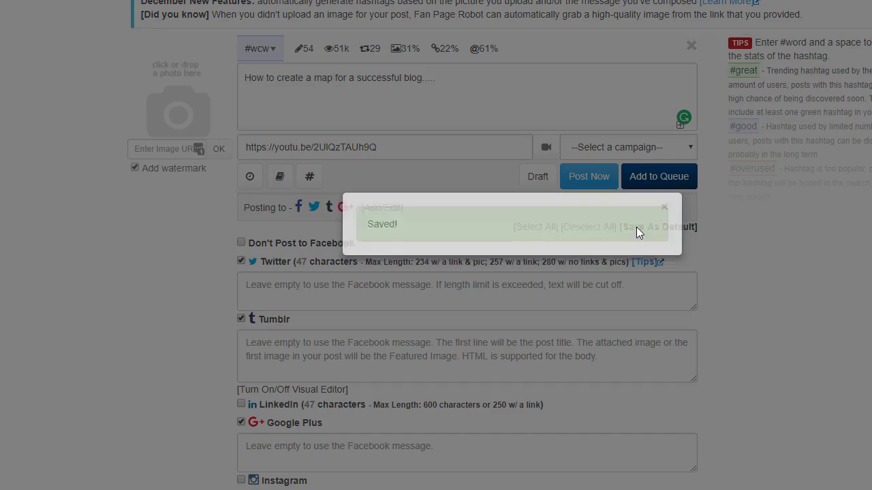
pyautogui.scroll(-3, 560, 273)
pyautogui.scroll(1, 560, 220)
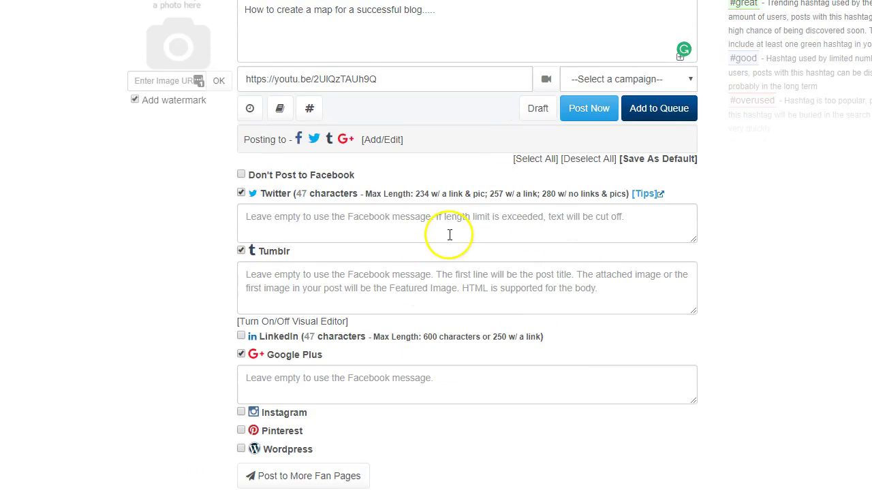
# - Clear the post message and rewrite it as "How to create a map for a successful blog...."
pyautogui.scroll(3, 82, 270)
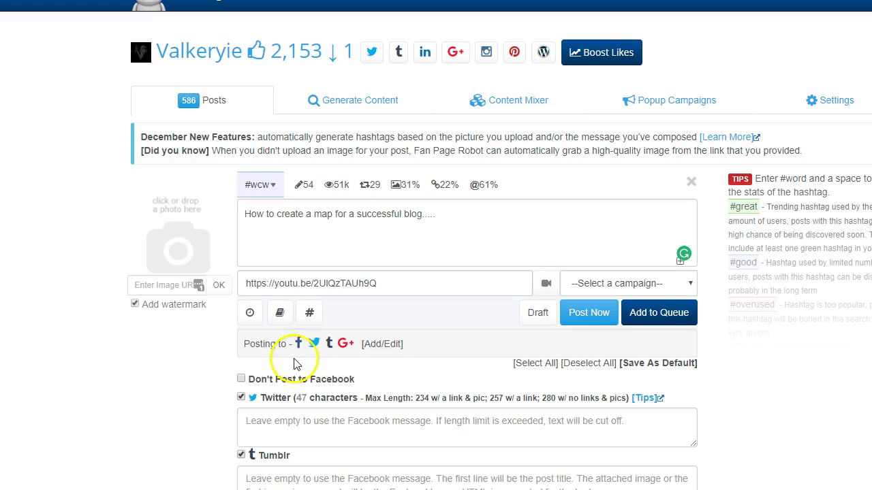
pyautogui.click(504, 210)
pyautogui.hotkey('ctrl', 'a')
pyautogui.press('BackSpace')
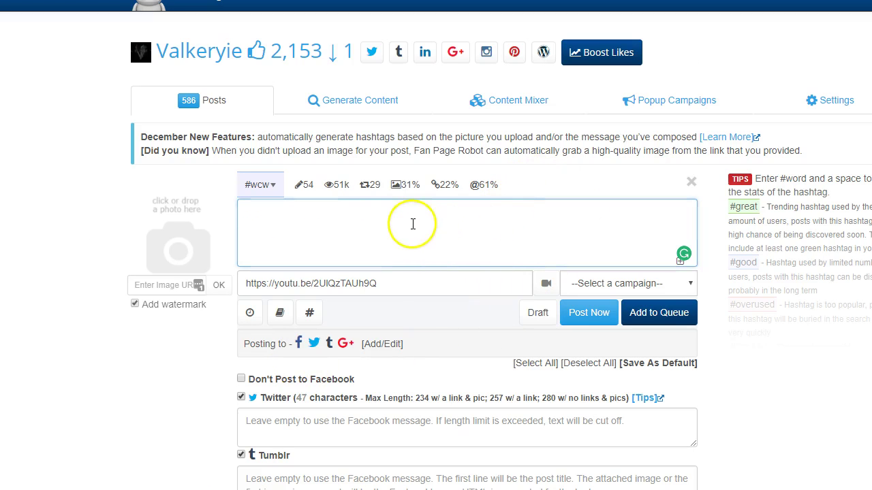
pyautogui.write('How to ')
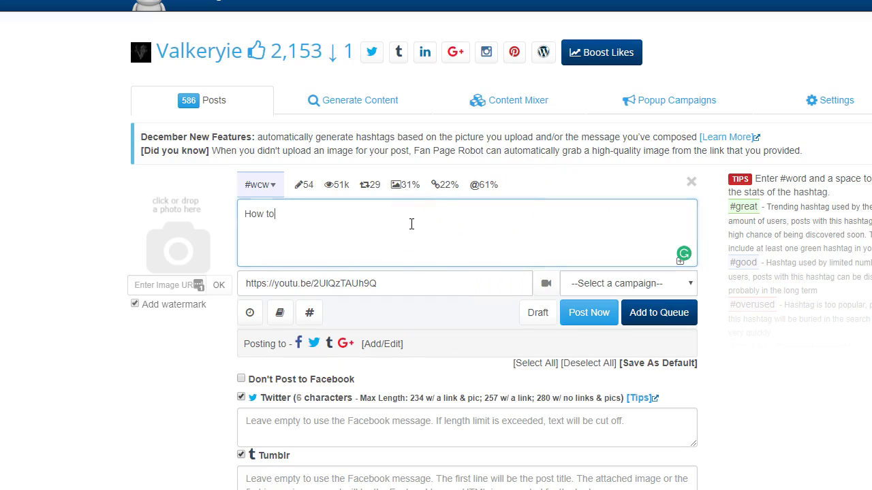
pyautogui.write('create  ')
pyautogui.write(' map for a successful blog....')
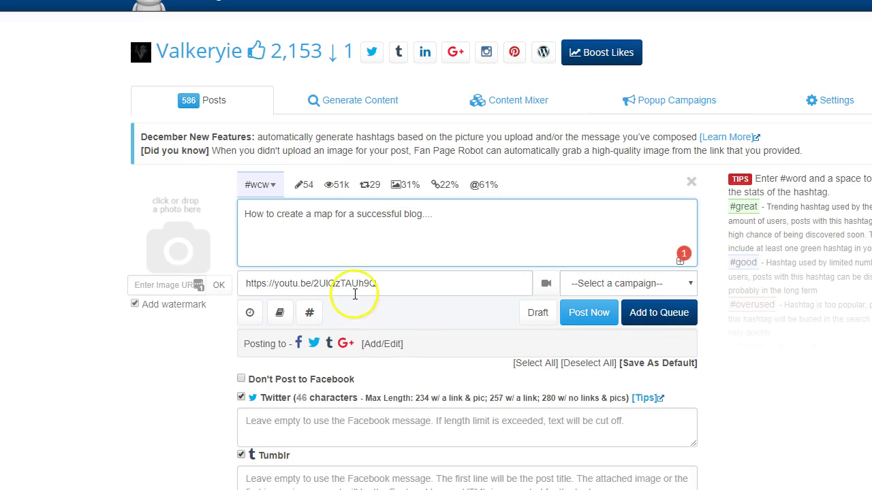
# - Generate hashtag suggestions for the message and add #blog and #successful to it
pyautogui.click(314, 310)
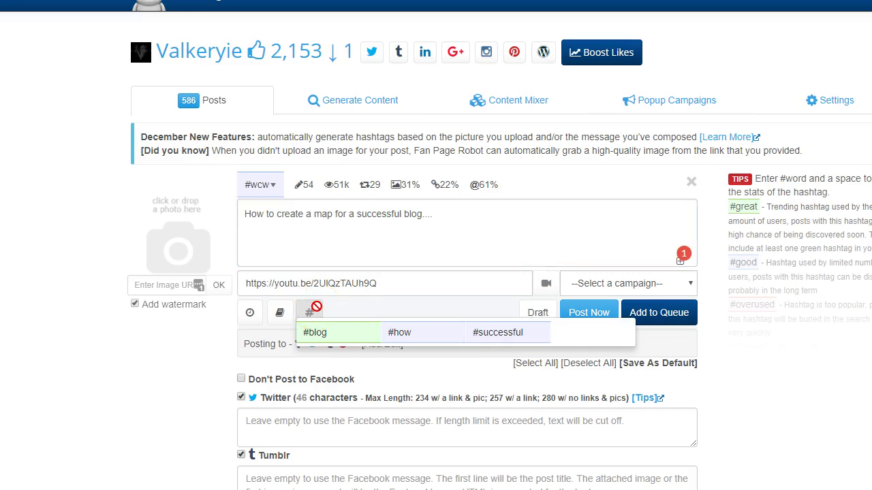
pyautogui.click(331, 334)
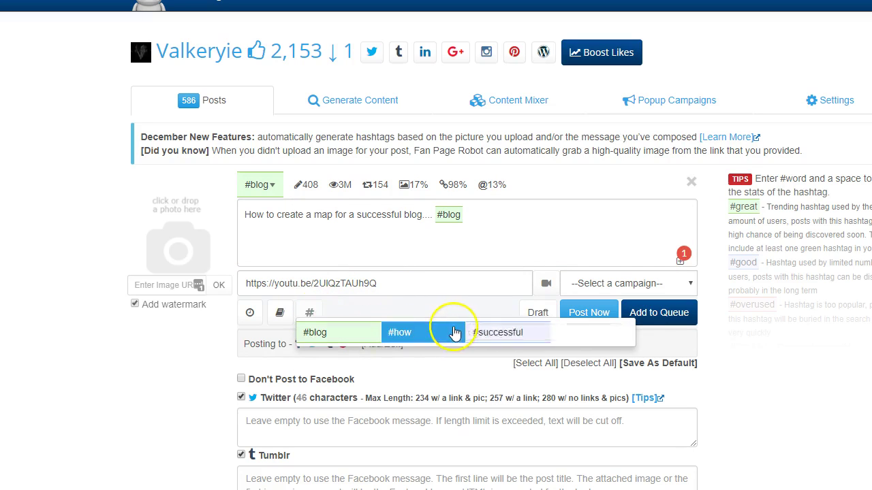
pyautogui.click(512, 334)
pyautogui.click(621, 218)
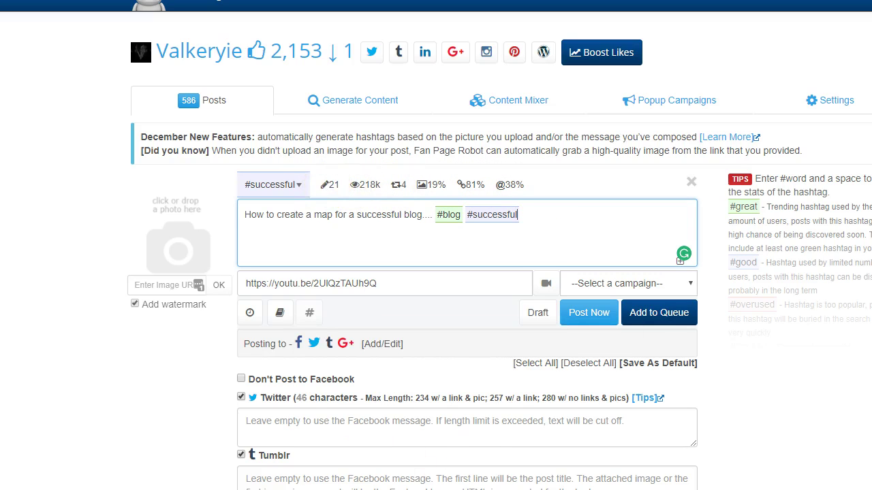
# - Add the video post to the queue, acknowledge its scheduling, and review the pending posts
pyautogui.scroll(-2, 468, 430)
pyautogui.scroll(2, 469, 431)
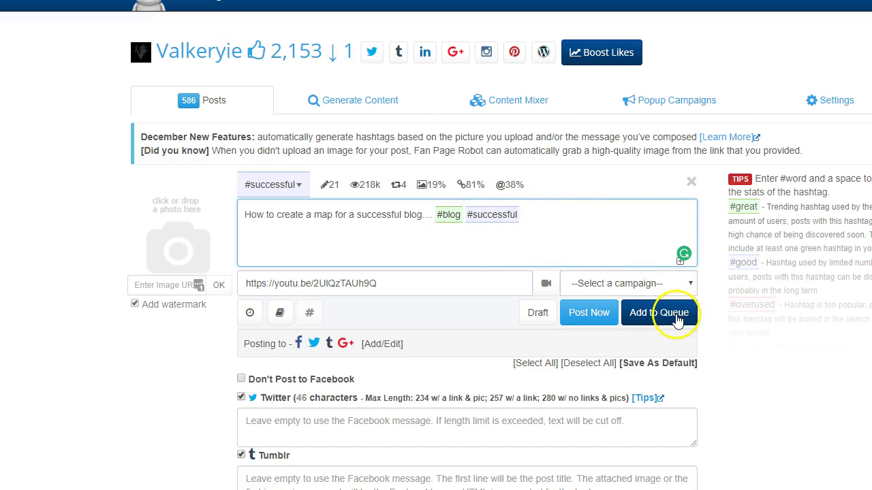
pyautogui.click(676, 320)
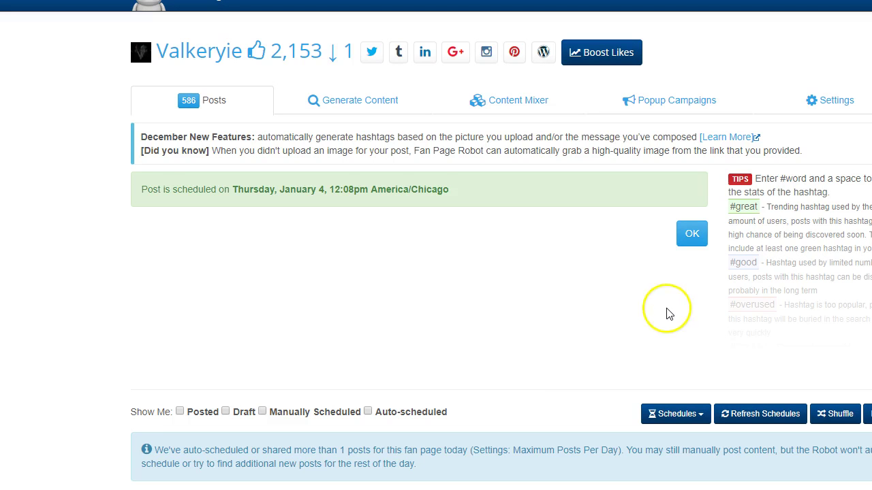
pyautogui.click(691, 234)
pyautogui.scroll(-5, 541, 268)
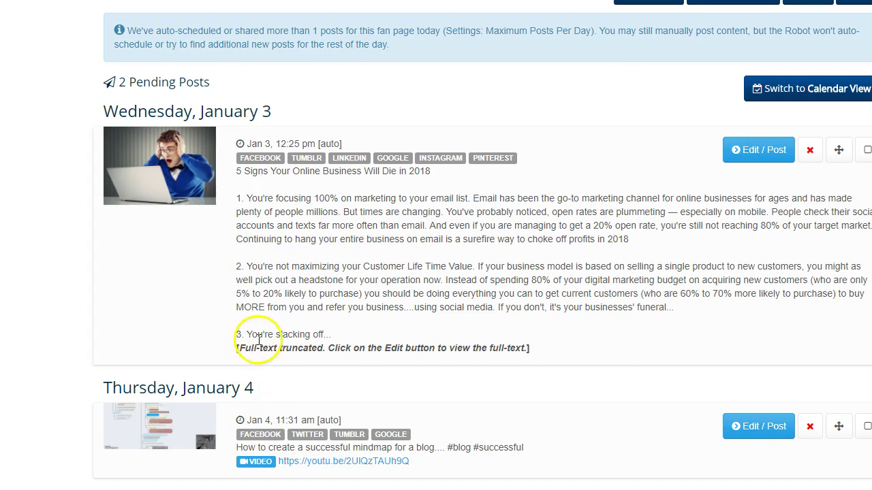
pyautogui.scroll(5, 256, 337)
pyautogui.scroll(-5, 258, 345)
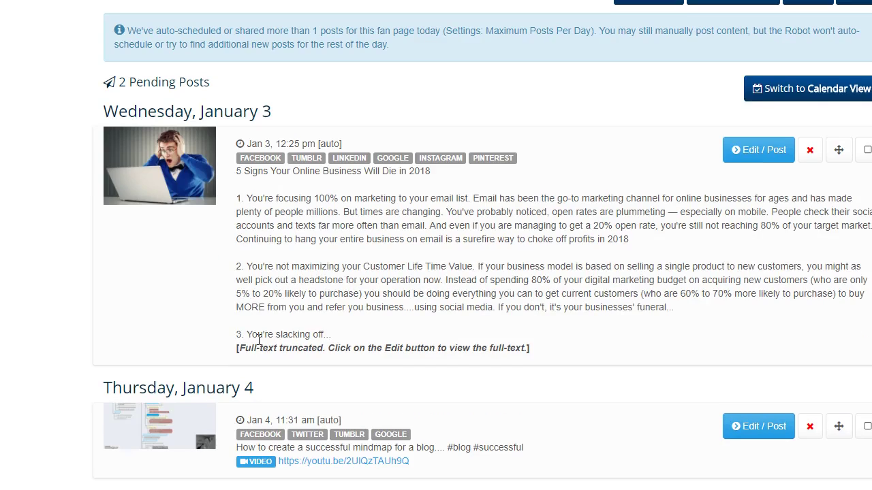